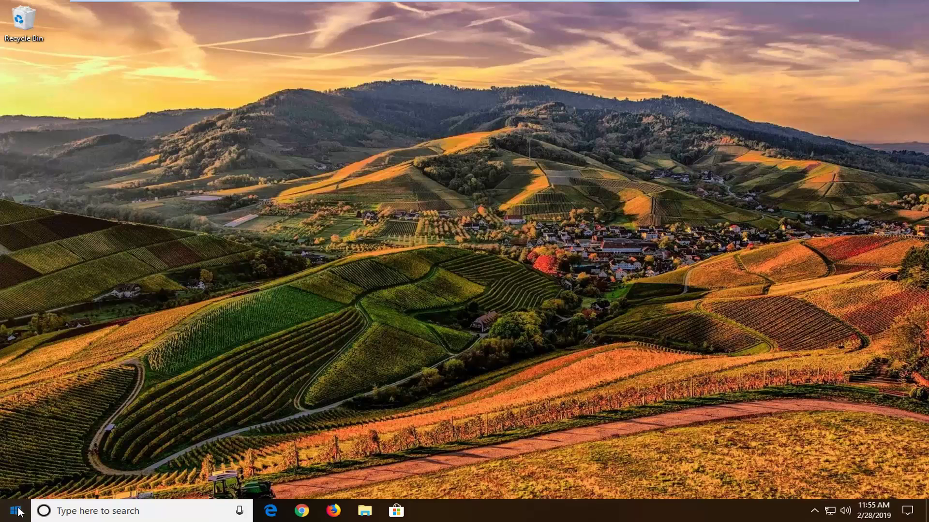
# Open the Start menu to search for 'control panel'
pyautogui.click(8, 515)
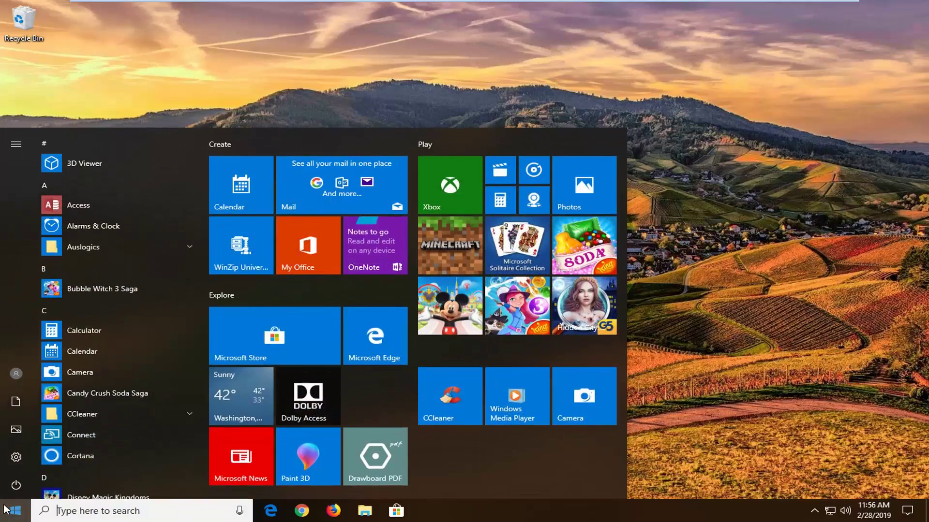
pyautogui.write('control p')
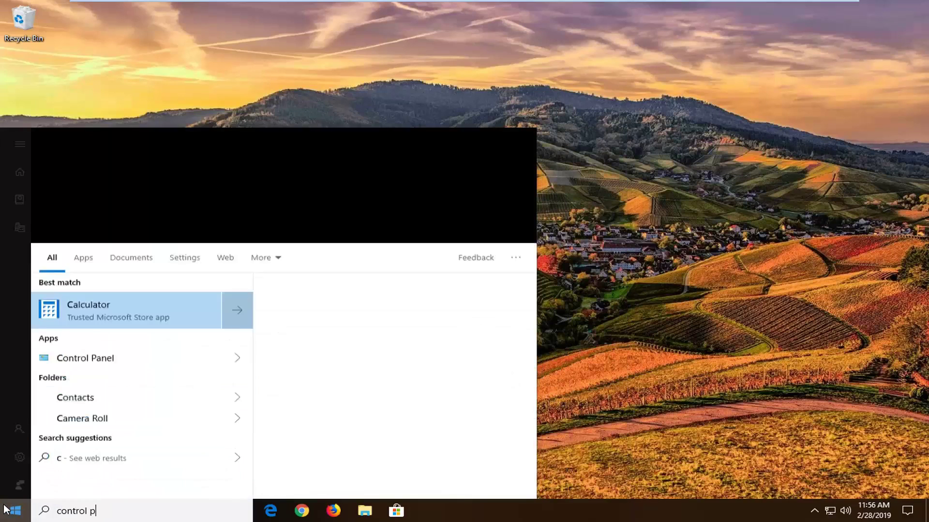
pyautogui.write('anel')
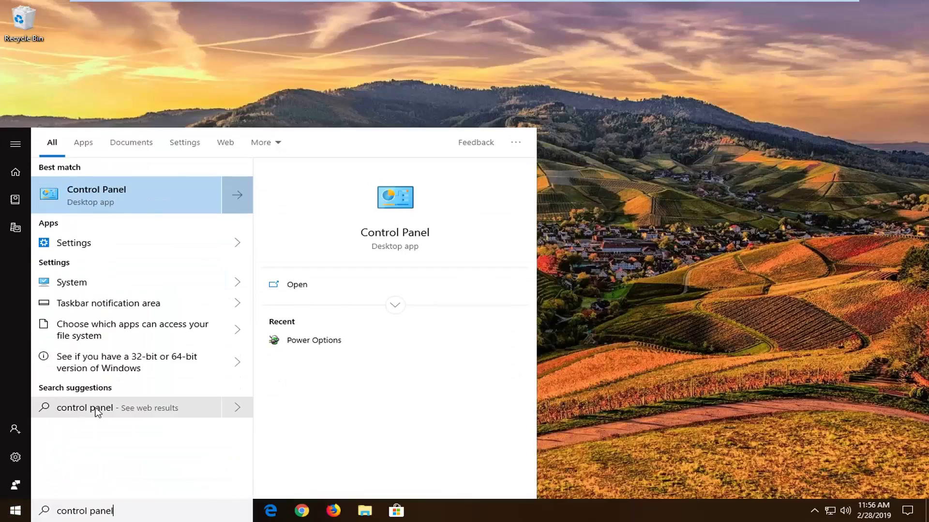
# Open Control Panel from the search results and go to its System page
pyautogui.click(129, 197)
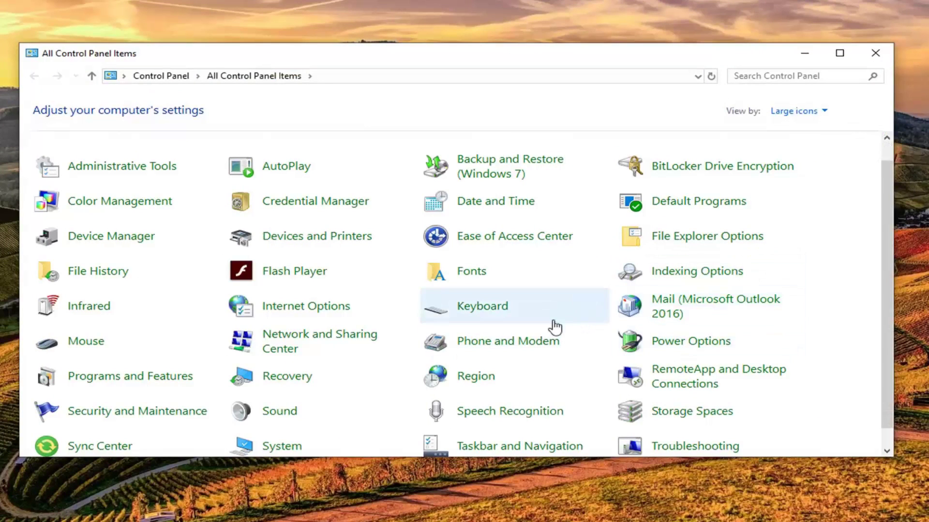
pyautogui.scroll(-1, 552, 329)
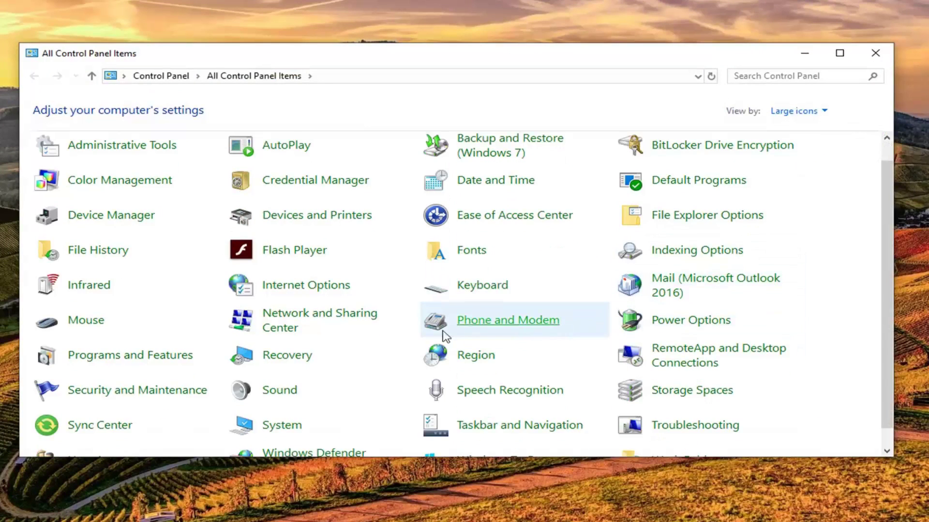
pyautogui.click(280, 428)
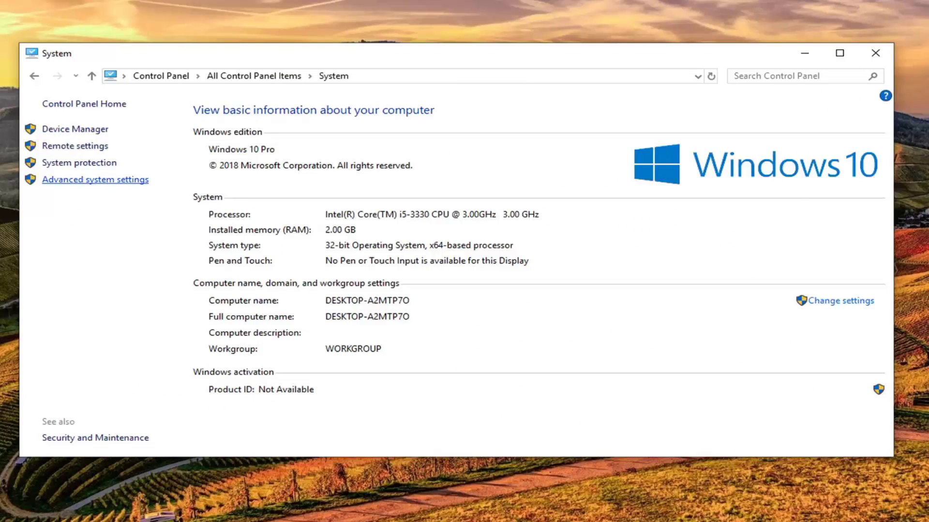
# Open Advanced system settings and shift the System Properties window to the right
pyautogui.click(95, 179)
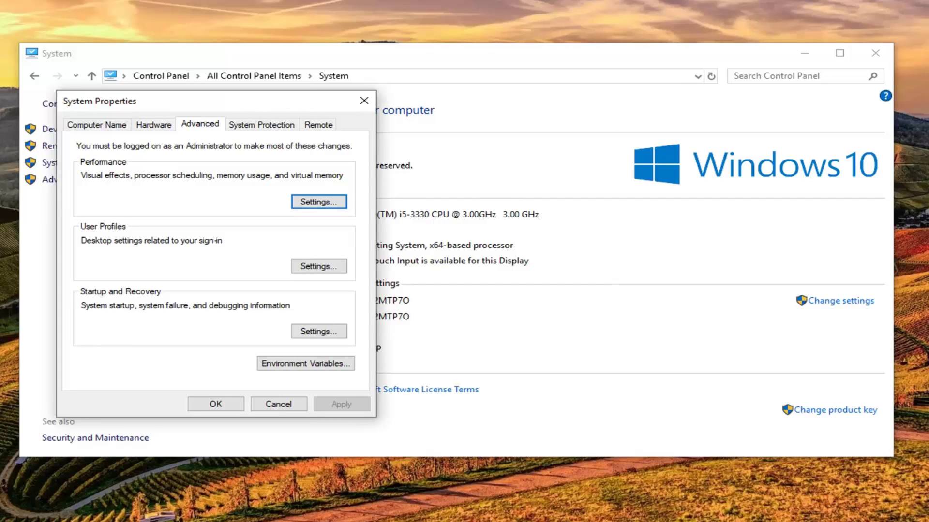
pyautogui.moveTo(293, 109); pyautogui.dragTo(473, 108)
# Open Environment Variables, select the TMP user variable, and confirm both dialogs with OK
pyautogui.click(497, 334)
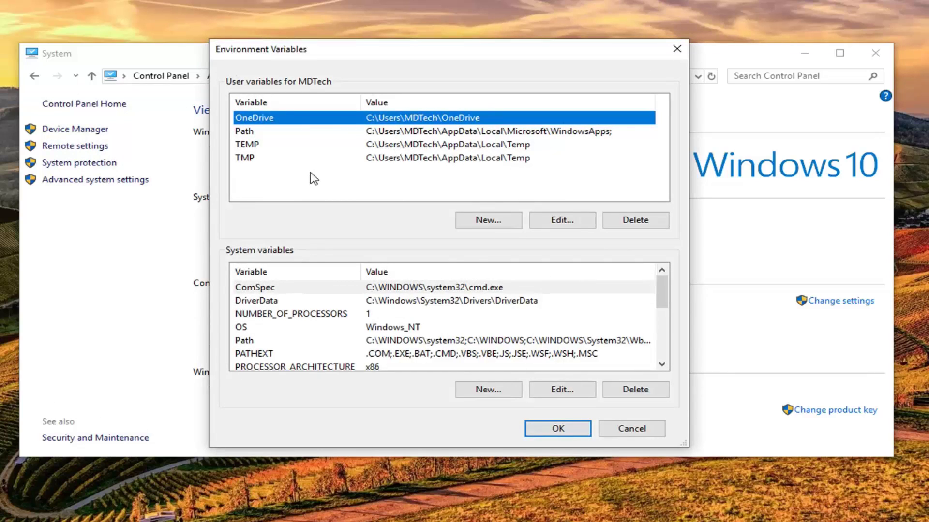
pyautogui.click(254, 163)
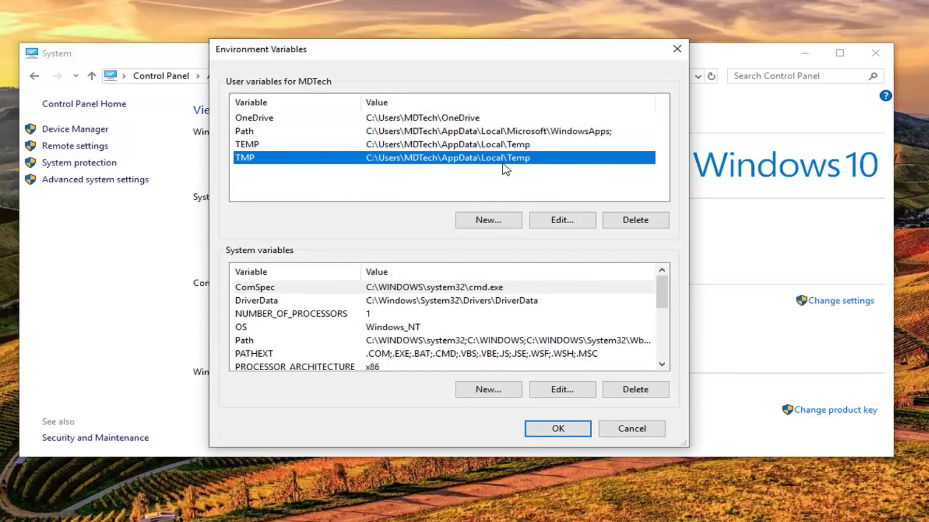
pyautogui.click(566, 441)
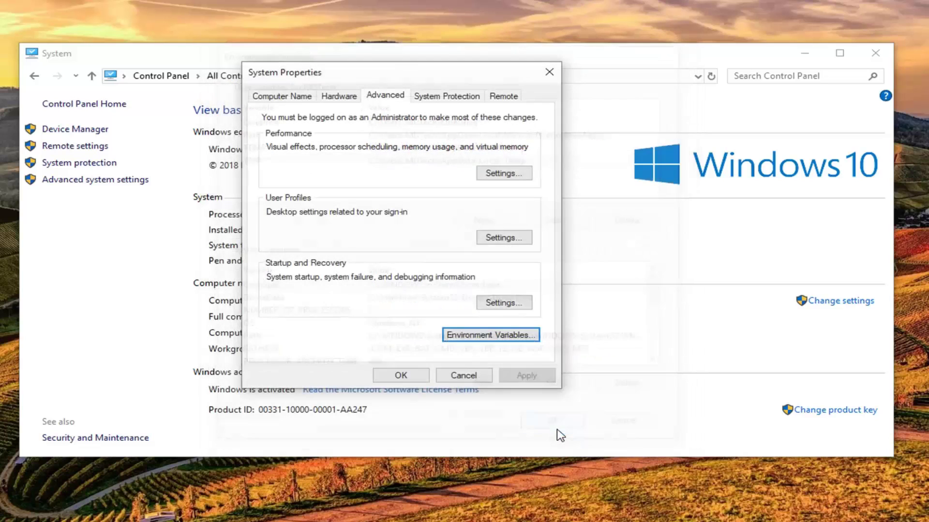
pyautogui.click(383, 375)
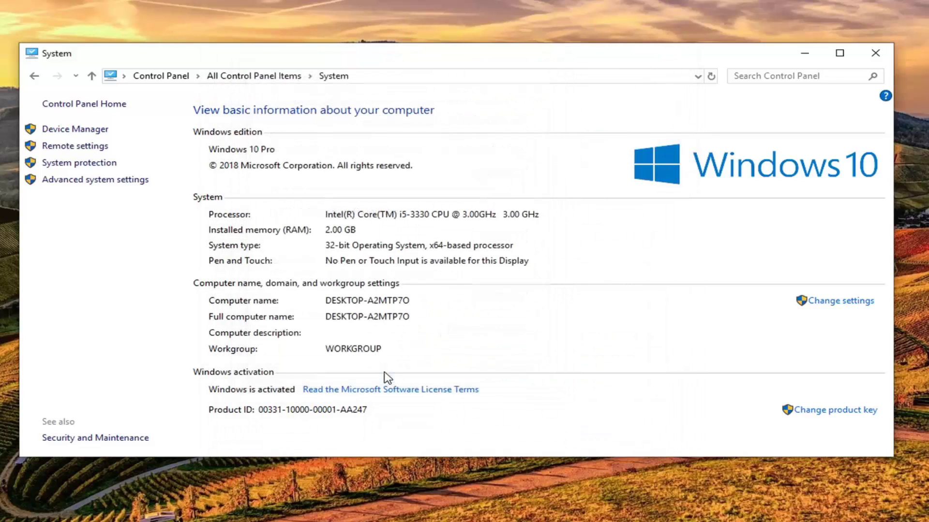